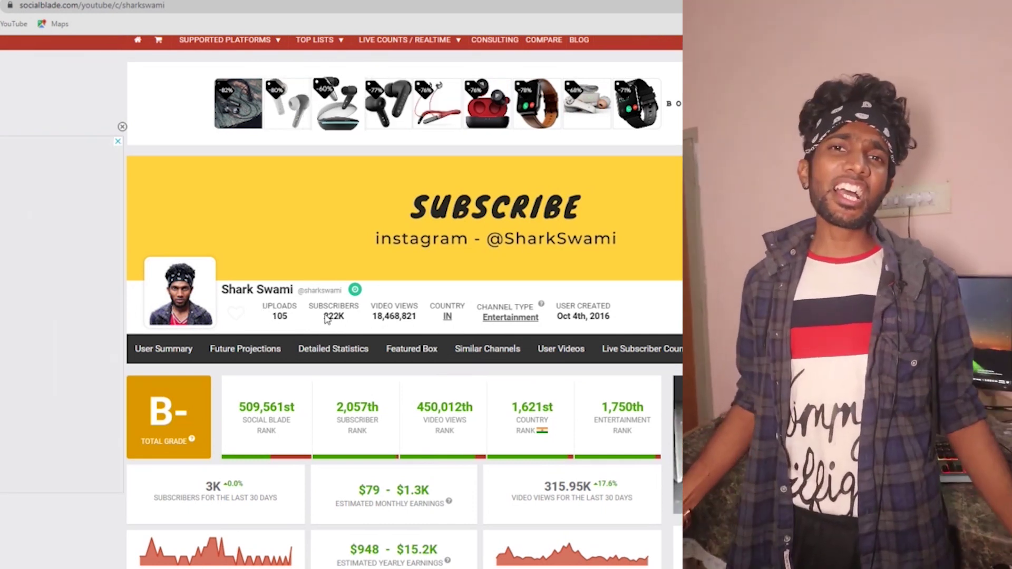
- Highlight the 222K subscriber count, then the Last 30 Days views figure +315,950
{"action": "left_click_drag", "start_coordinate": [315, 317], "coordinate": [352, 319]}
{"action": "left_click", "coordinate": [361, 323]}
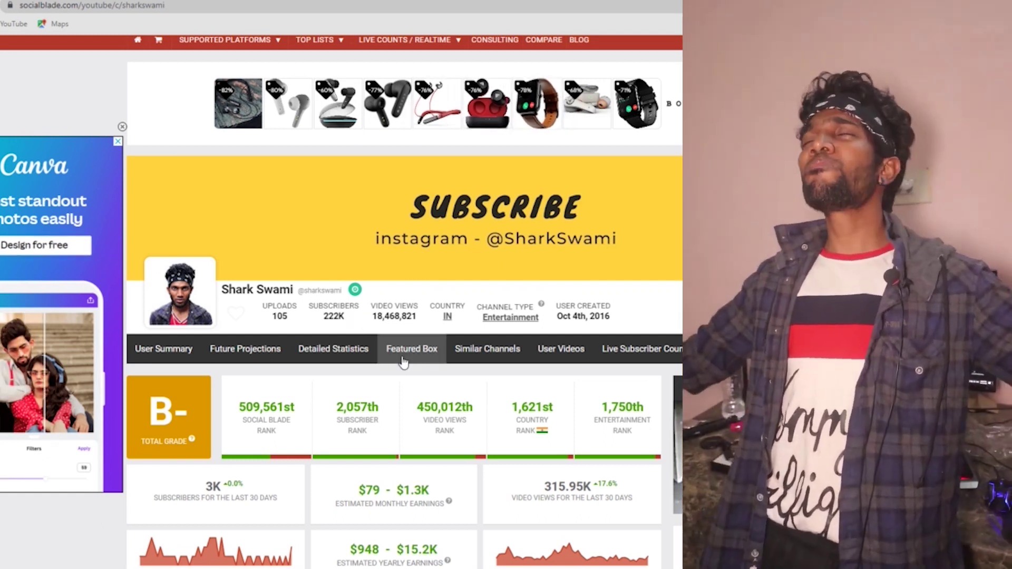
{"action": "scroll", "coordinate": [380, 332], "scroll_direction": "down", "scroll_amount": 3}
{"action": "scroll", "coordinate": [382, 338], "scroll_direction": "down", "scroll_amount": 3}
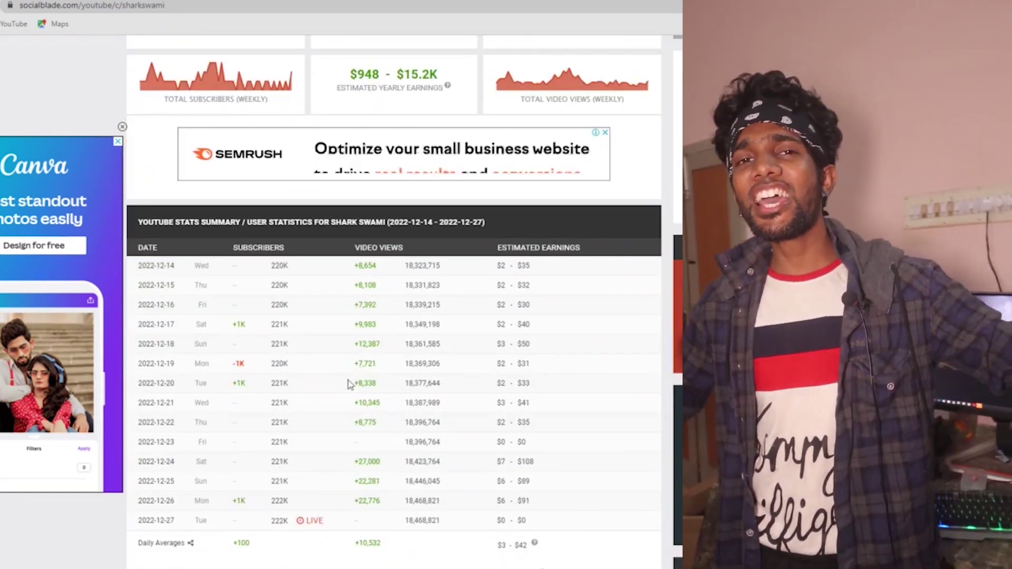
{"action": "scroll", "coordinate": [382, 337], "scroll_direction": "down", "scroll_amount": 3}
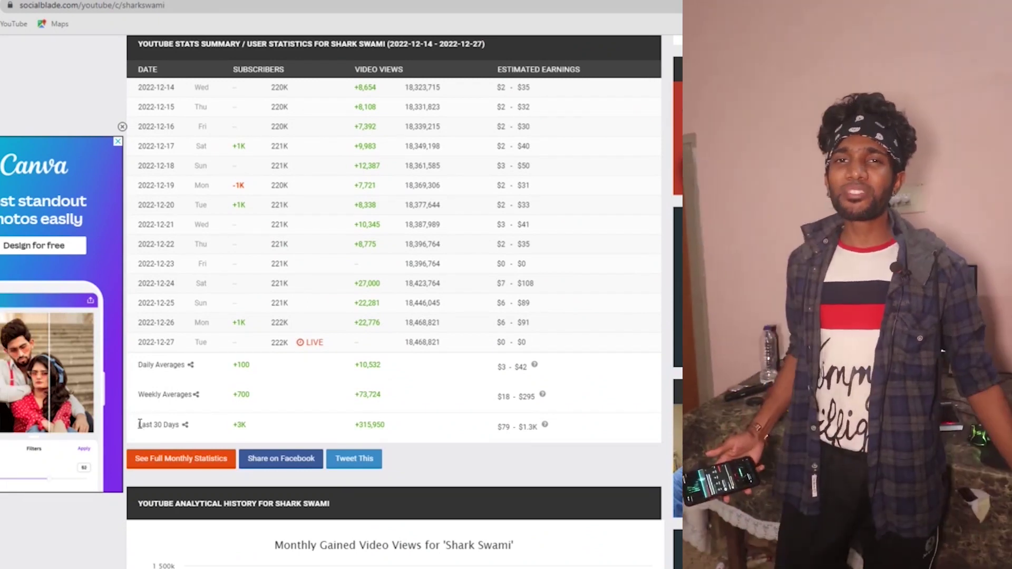
{"action": "left_click_drag", "start_coordinate": [139, 425], "coordinate": [186, 427]}
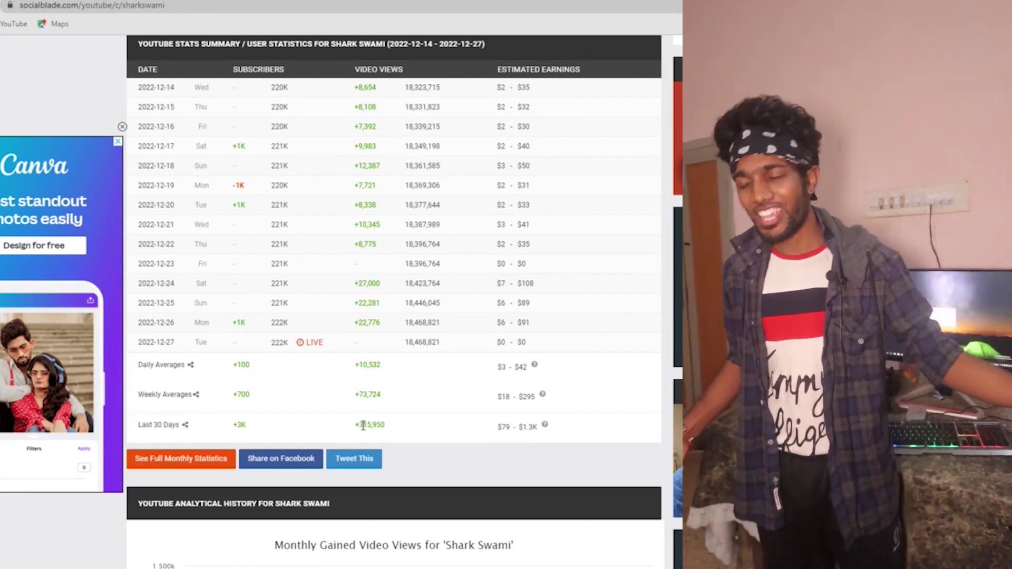
{"action": "left_click_drag", "start_coordinate": [357, 424], "coordinate": [391, 429]}
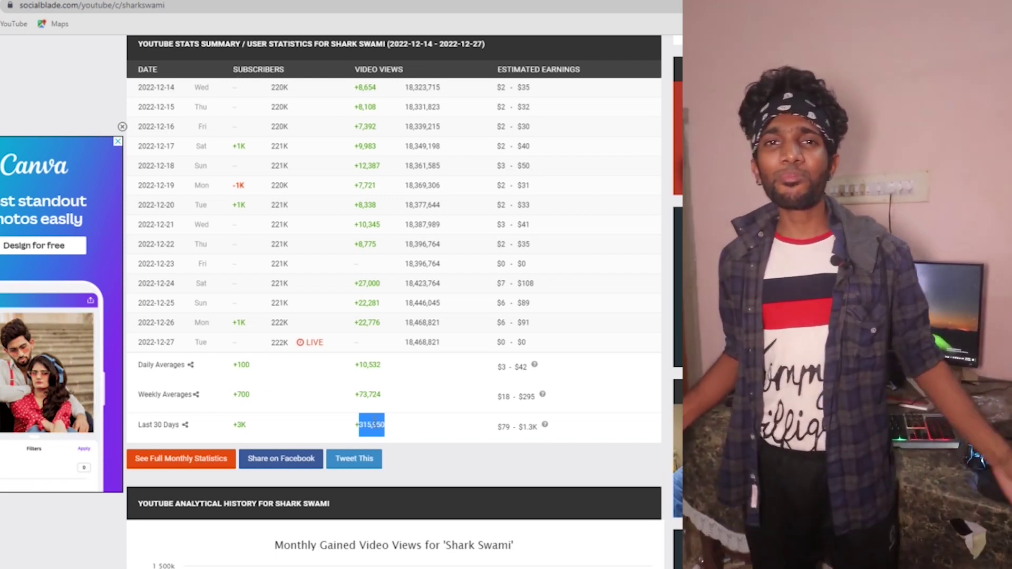
- Enter 315950 in the Google calculator and start dividing it by 1000
{"action": "key", "text": "ctrl+Tab"}
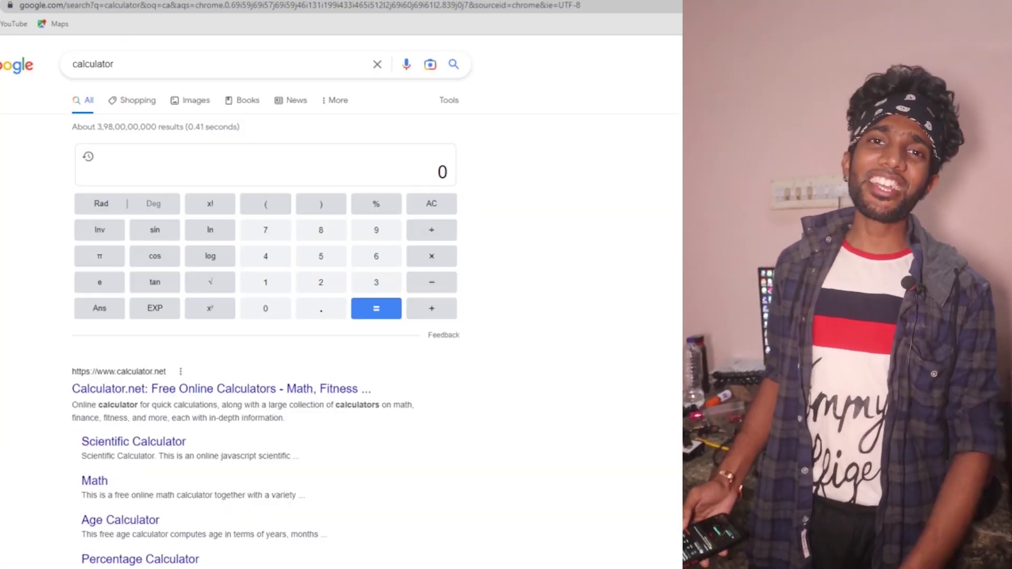
{"action": "left_click", "coordinate": [376, 282]}
{"action": "left_click", "coordinate": [265, 283]}
{"action": "left_click", "coordinate": [320, 256]}
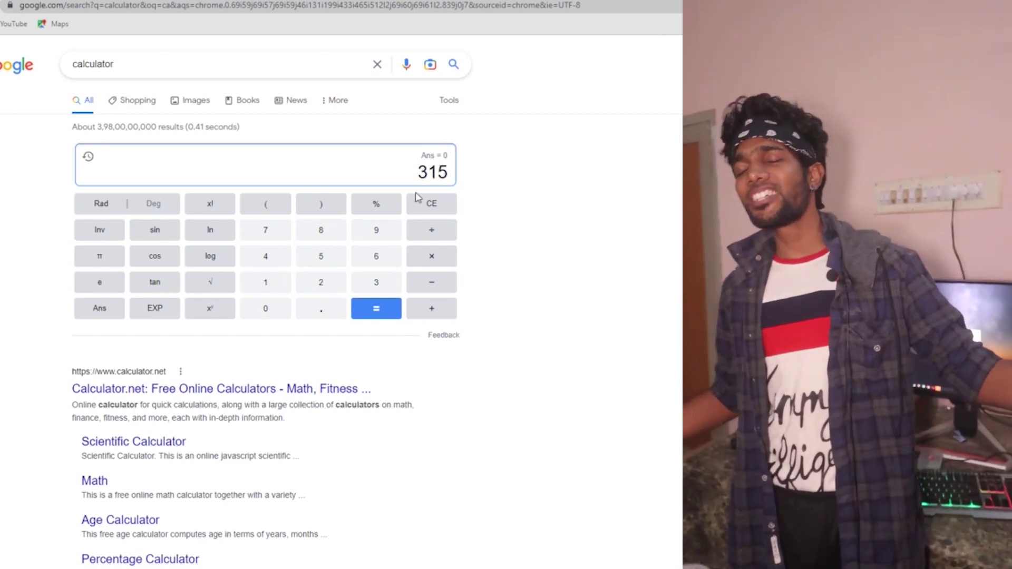
{"action": "left_click", "coordinate": [376, 230]}
{"action": "left_click", "coordinate": [319, 256]}
{"action": "left_click", "coordinate": [265, 309]}
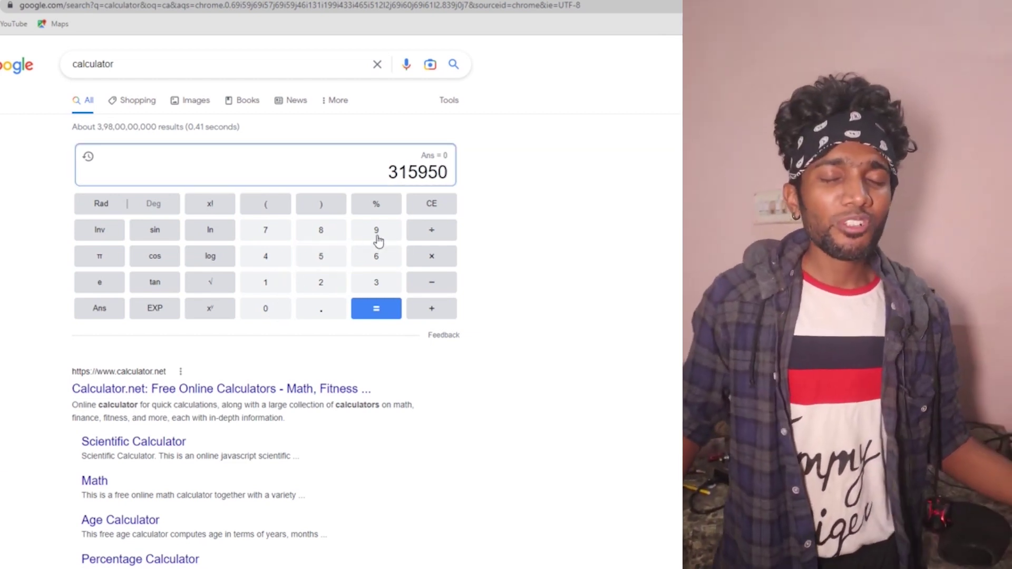
{"action": "left_click", "coordinate": [431, 230]}
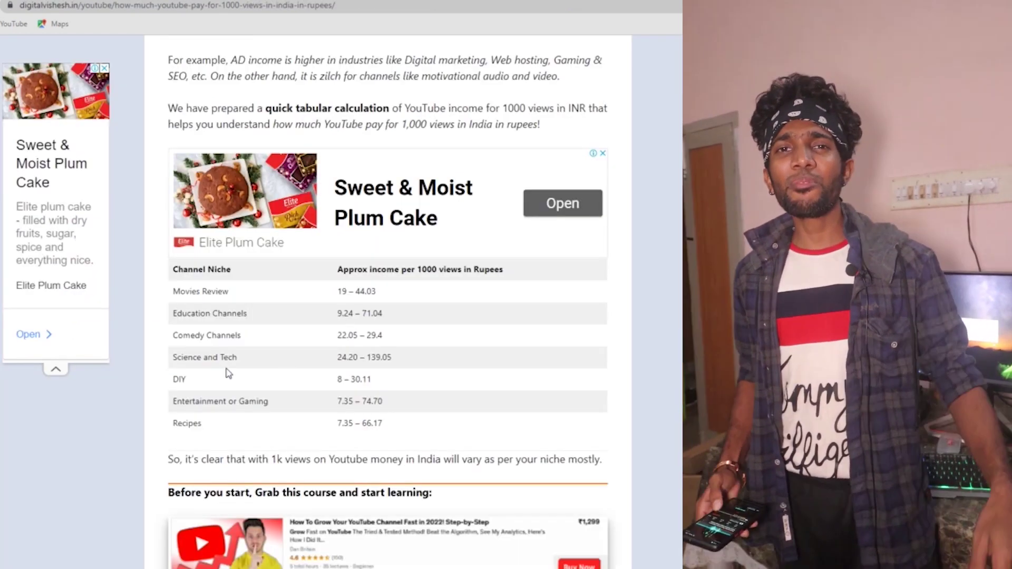
- Highlight the Entertainment or Gaming row and its rates, 7.35 and 74.70
{"action": "left_click_drag", "start_coordinate": [172, 402], "coordinate": [270, 401]}
{"action": "left_click", "coordinate": [340, 402]}
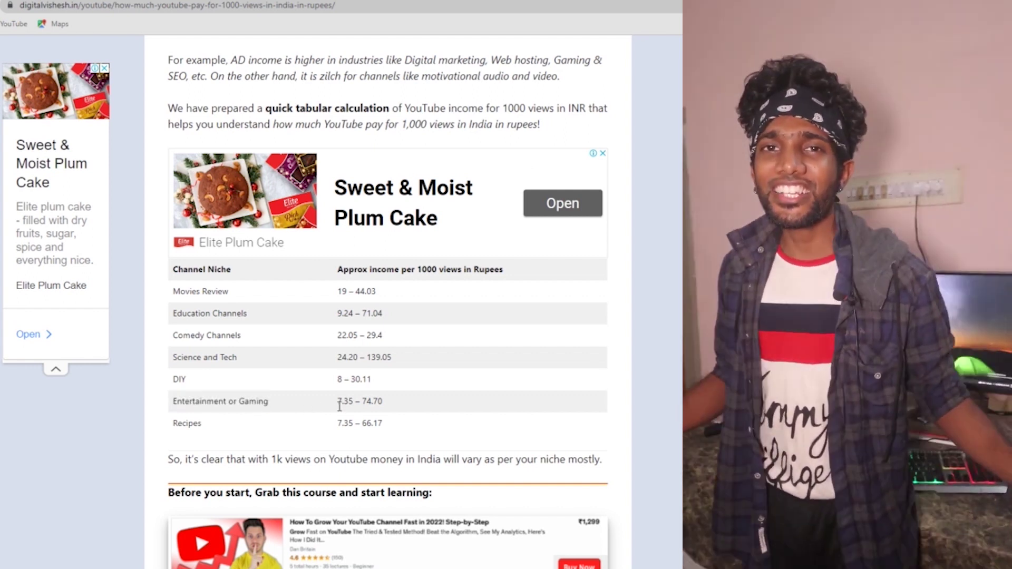
{"action": "left_click_drag", "start_coordinate": [338, 400], "coordinate": [357, 402]}
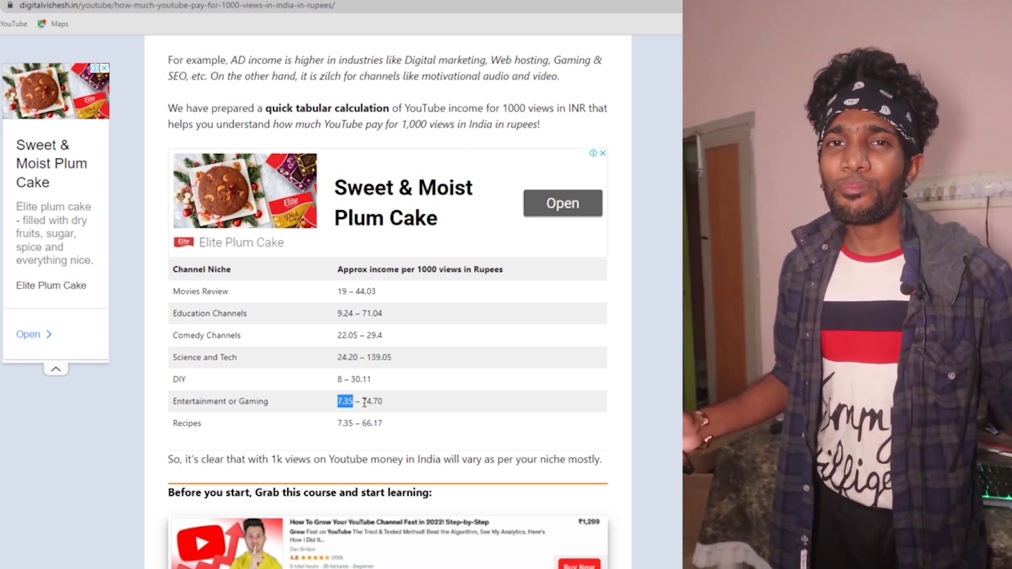
{"action": "left_click_drag", "start_coordinate": [362, 400], "coordinate": [387, 405]}
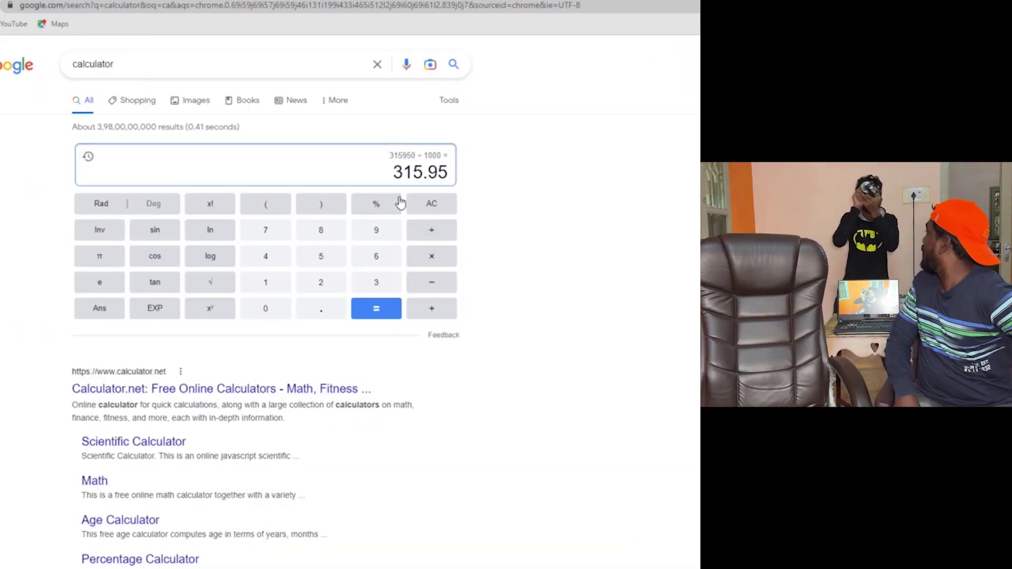
- Enter 5 to complete the multiplier 35 for 315.95
{"action": "left_click", "coordinate": [316, 257]}
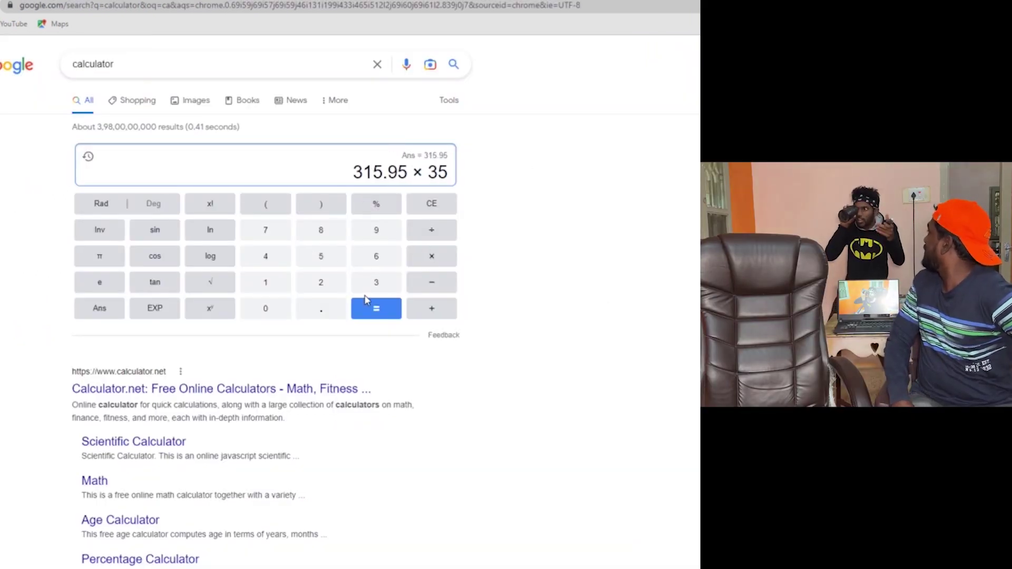